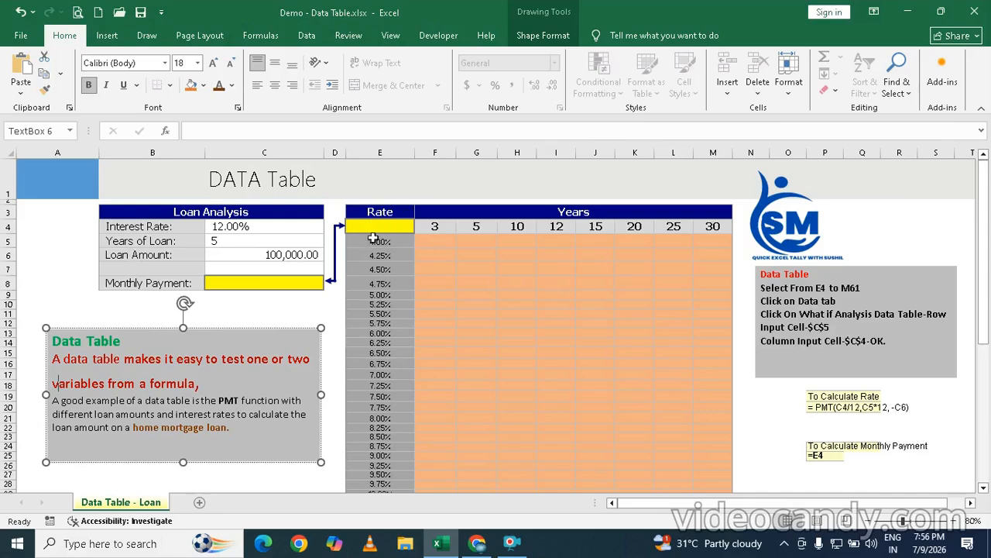
pyautogui.click(378, 229)
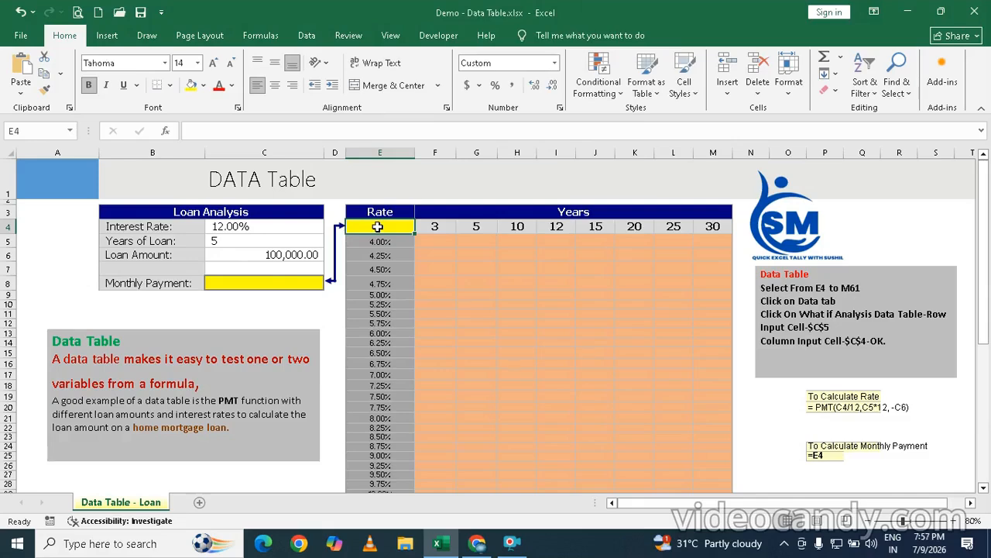
pyautogui.write('=pmmt')
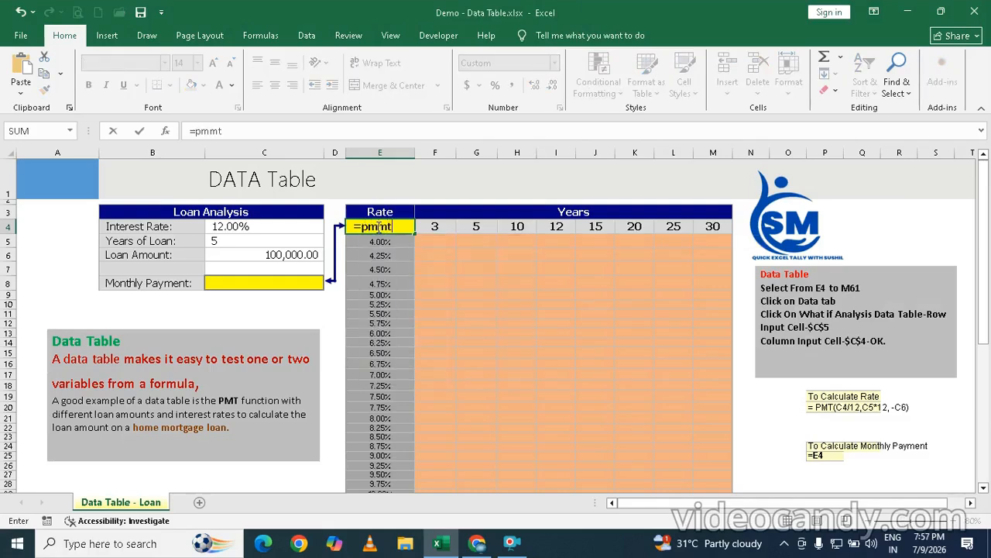
pyautogui.press('Tab')
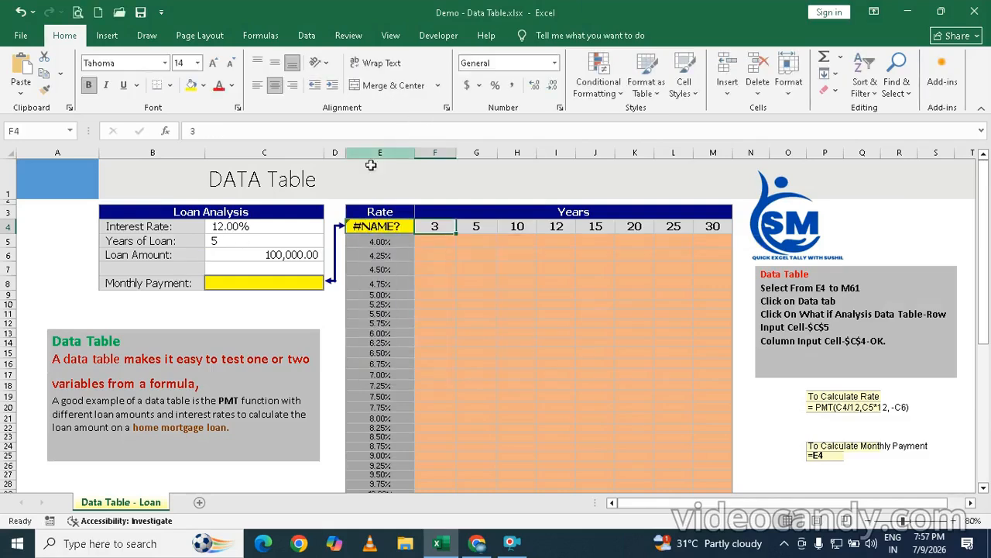
# Step: Enter the formula =PMT(C4/12,C5*12,-C6) in cell E4 under the Rate heading
pyautogui.click(378, 226)
pyautogui.write('=')
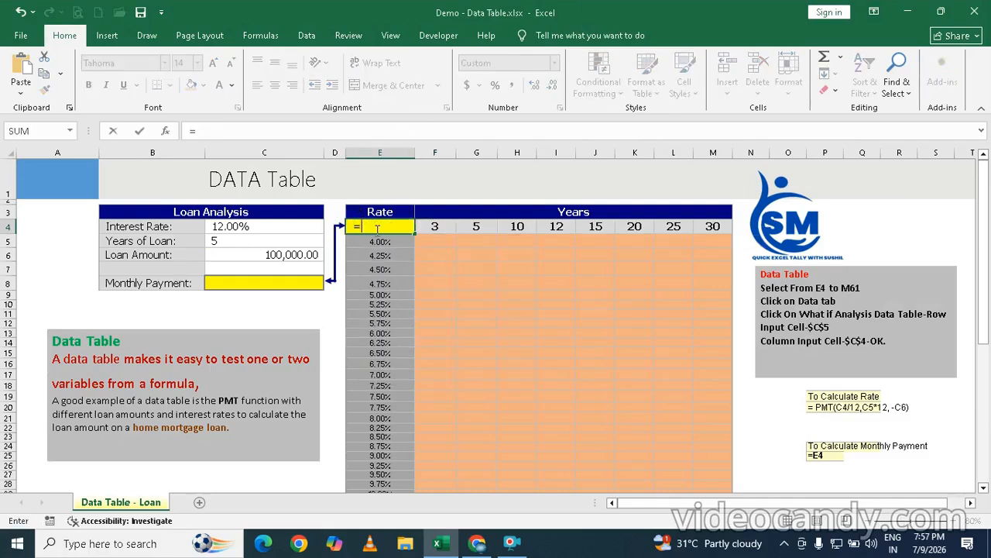
pyautogui.write('pmt')
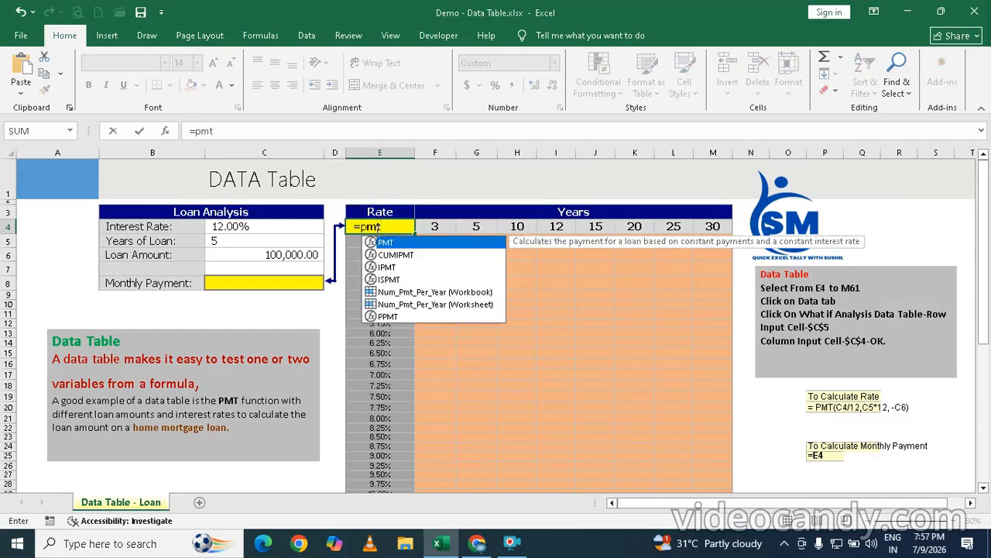
pyautogui.press('Tab')
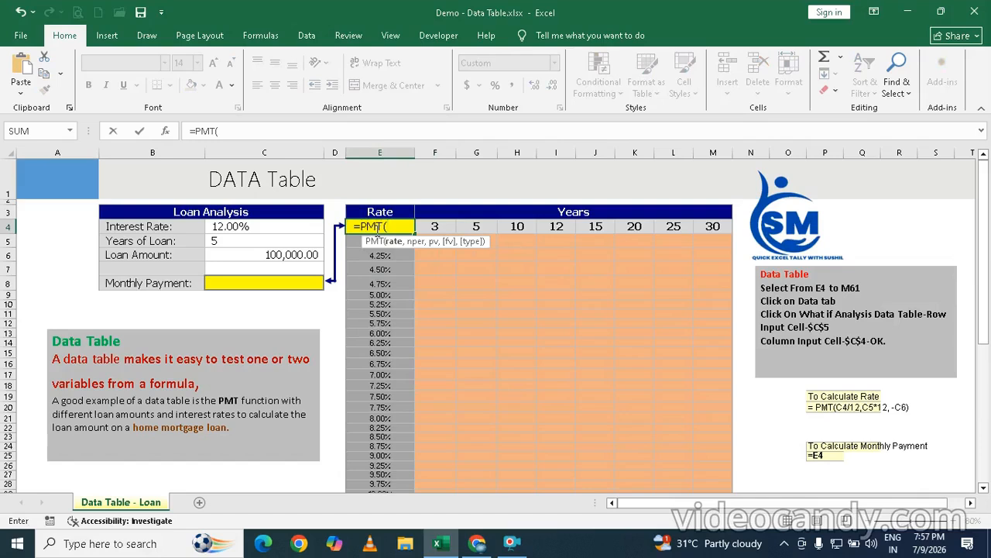
pyautogui.click(245, 230)
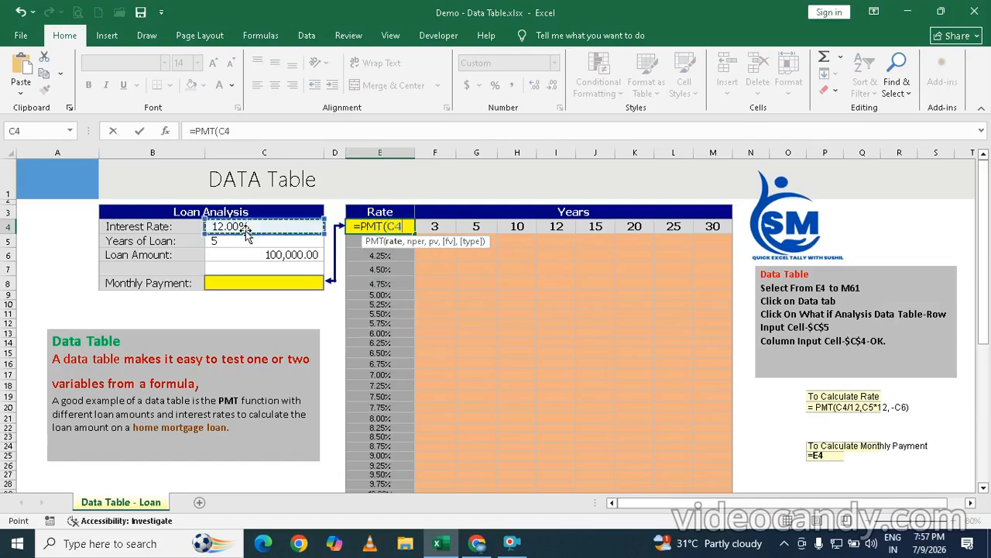
pyautogui.write('/12,')
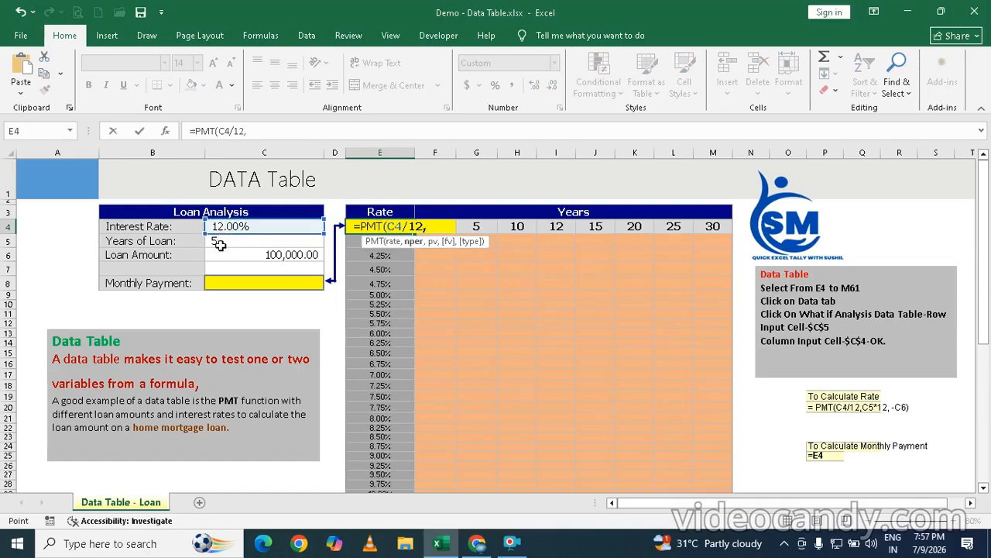
pyautogui.click(220, 244)
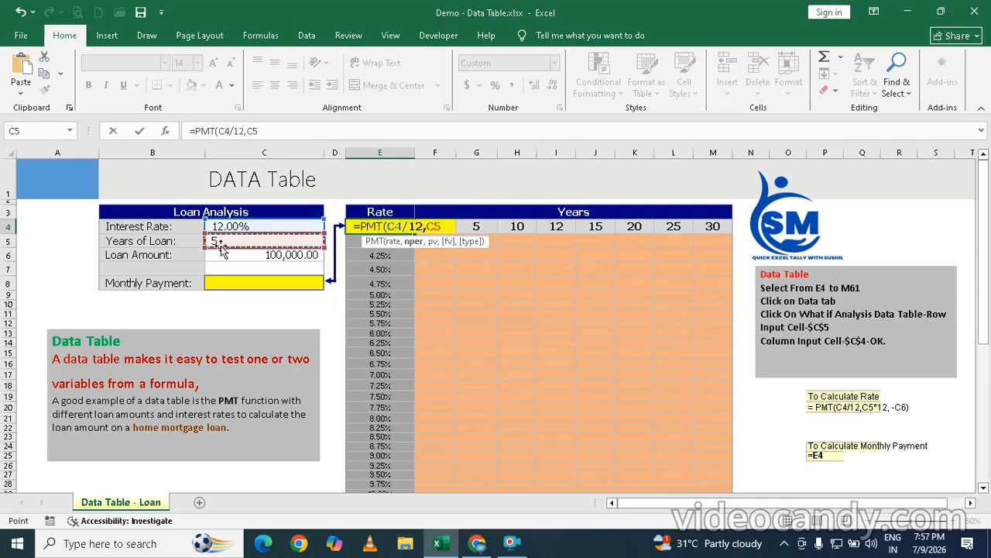
pyautogui.write('*12')
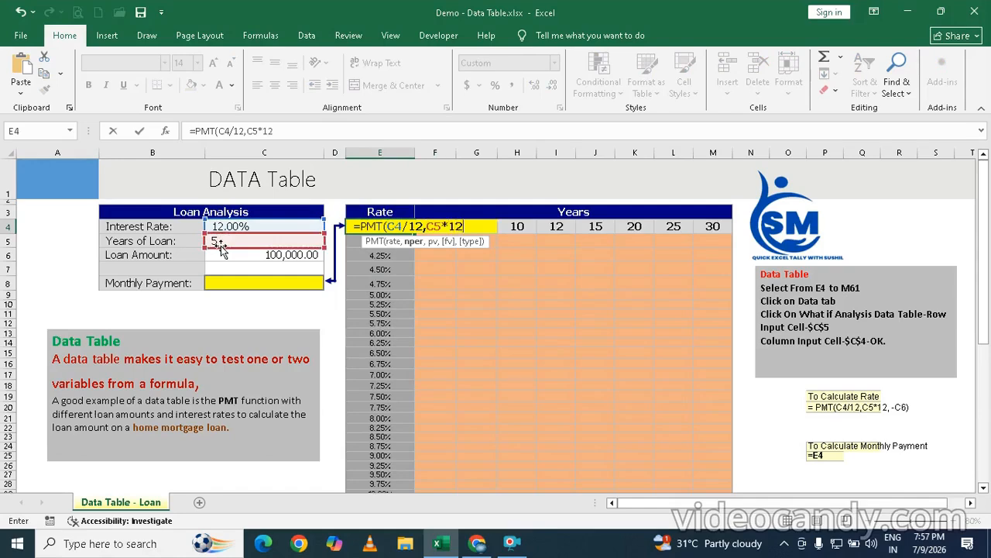
pyautogui.write(',-')
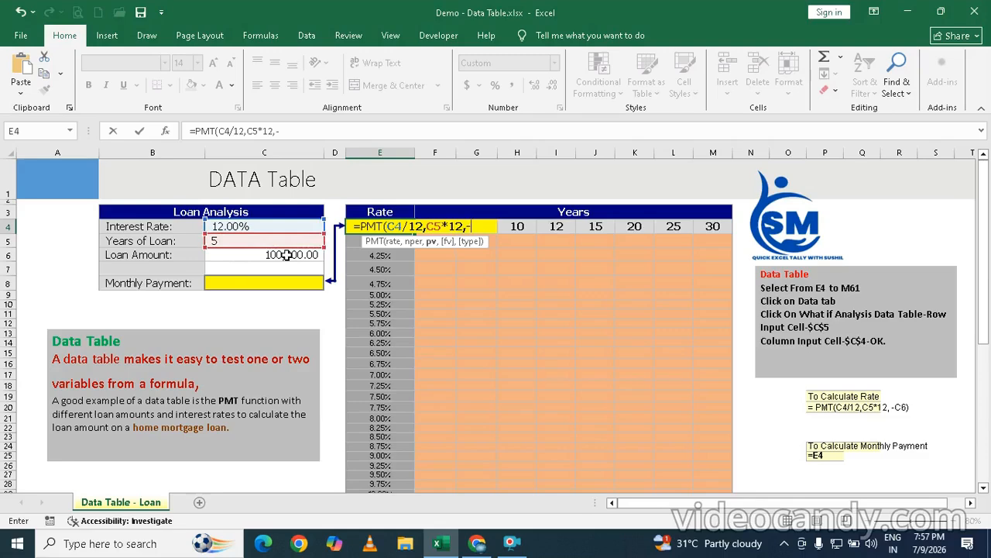
pyautogui.write('c')
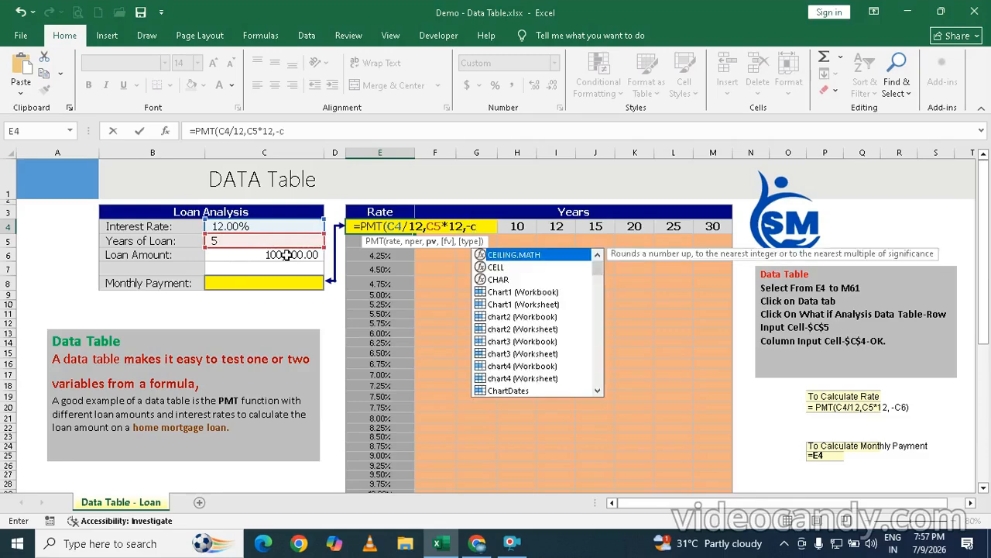
pyautogui.write('6')
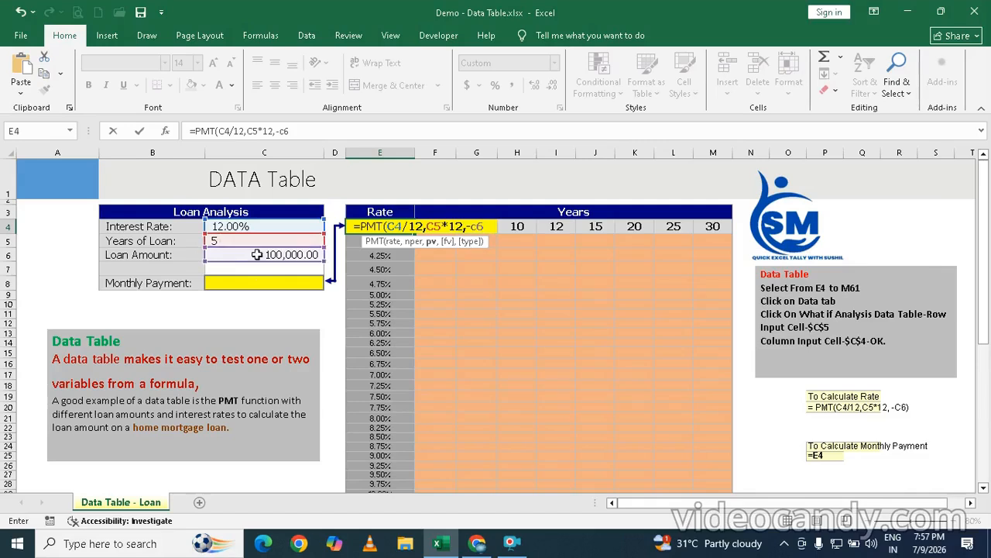
pyautogui.write(')')
pyautogui.press('Return')
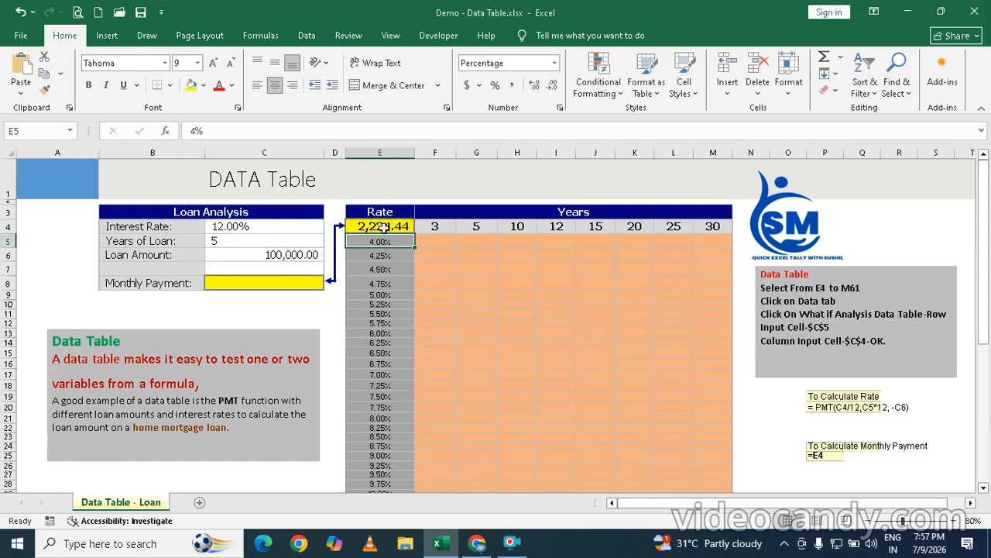
# Step: Link the Monthly Payment cell C8 to the payment formula with =E4
pyautogui.click(220, 285)
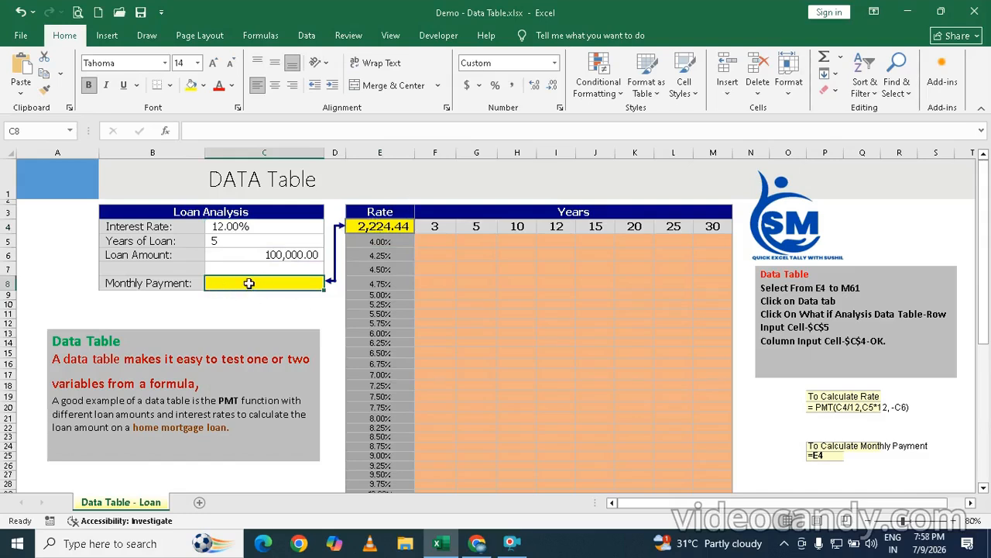
pyautogui.write('=')
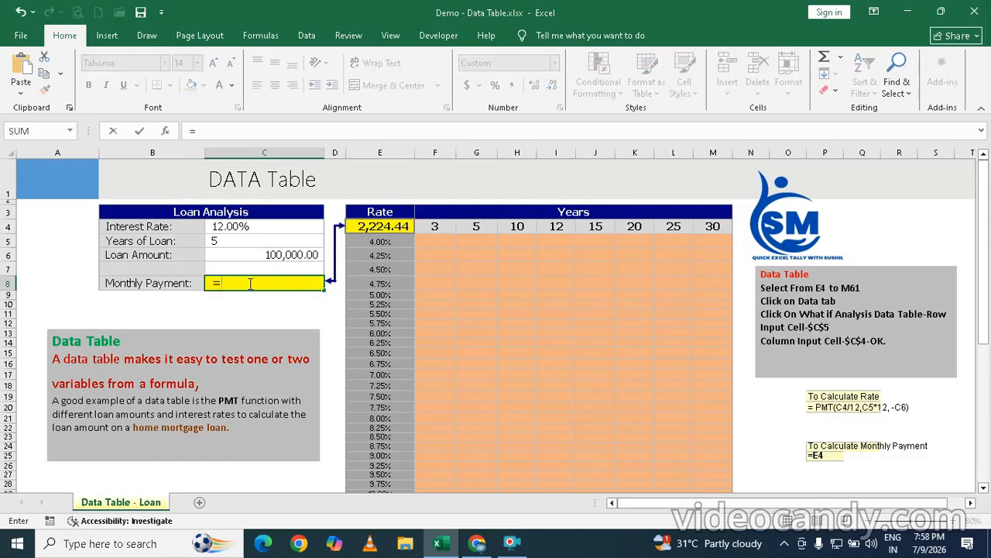
pyautogui.click(385, 228)
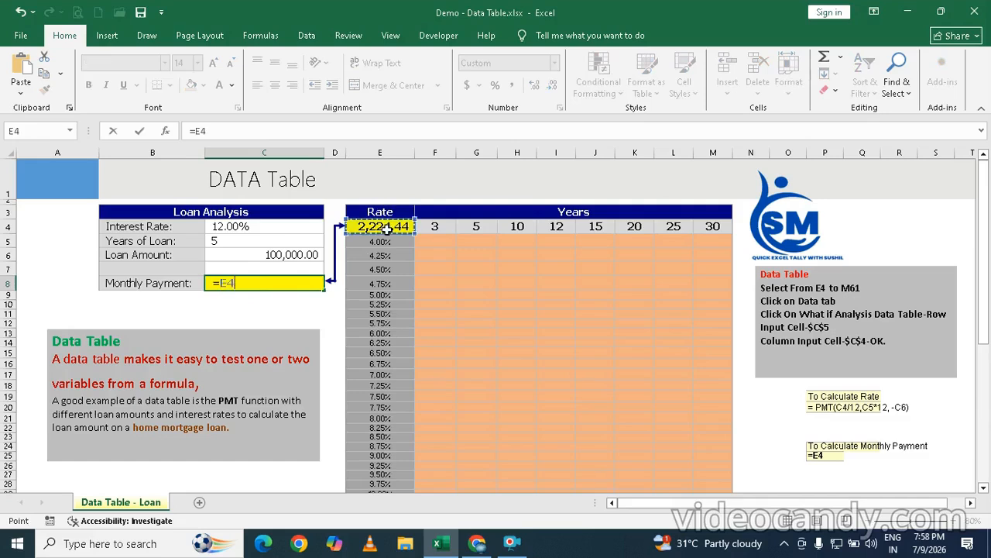
pyautogui.press('Return')
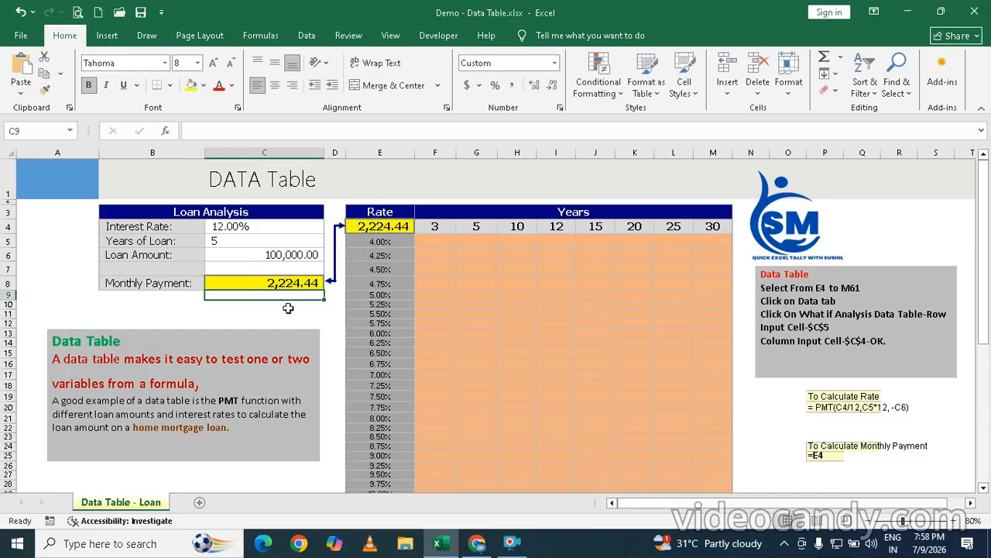
# Step: Try an interest rate of 5% with 15 years of loan in the Loan Analysis block, and undo both changes
pyautogui.click(242, 227)
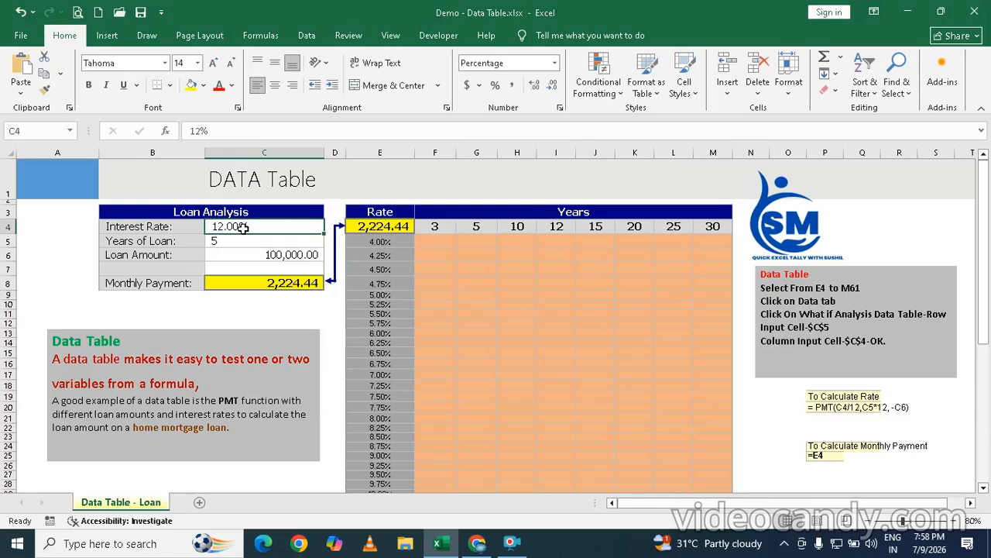
pyautogui.write('5')
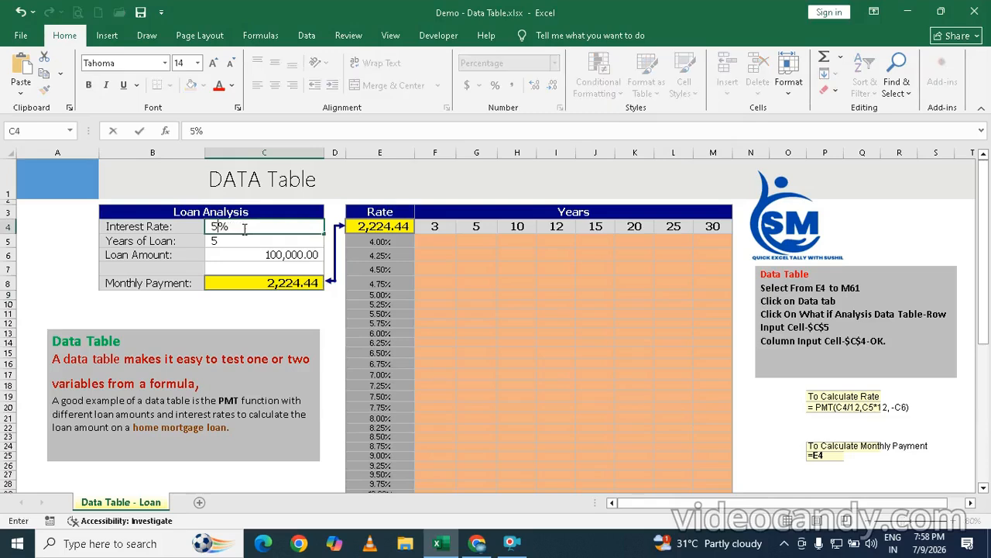
pyautogui.press('Return')
pyautogui.write('1')
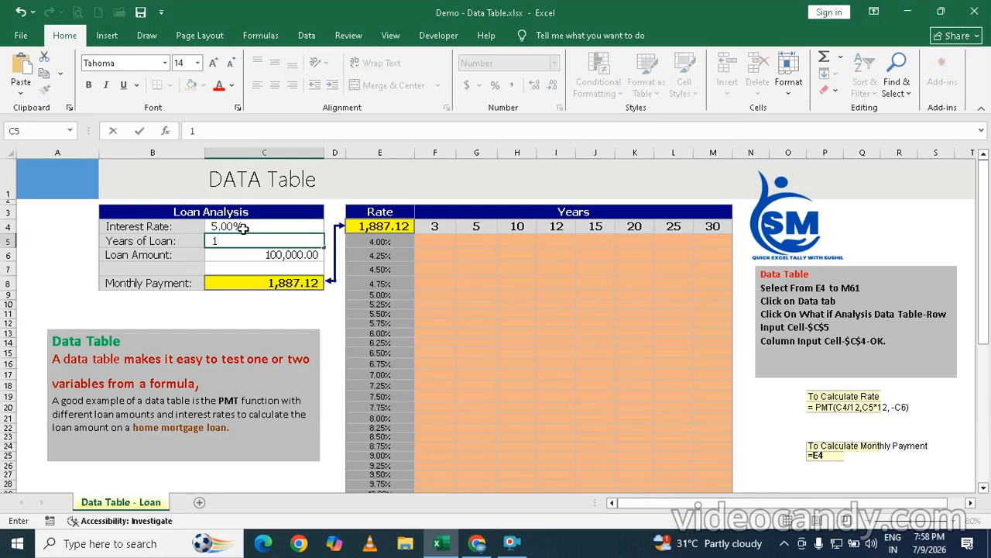
pyautogui.write('5')
pyautogui.press('Return')
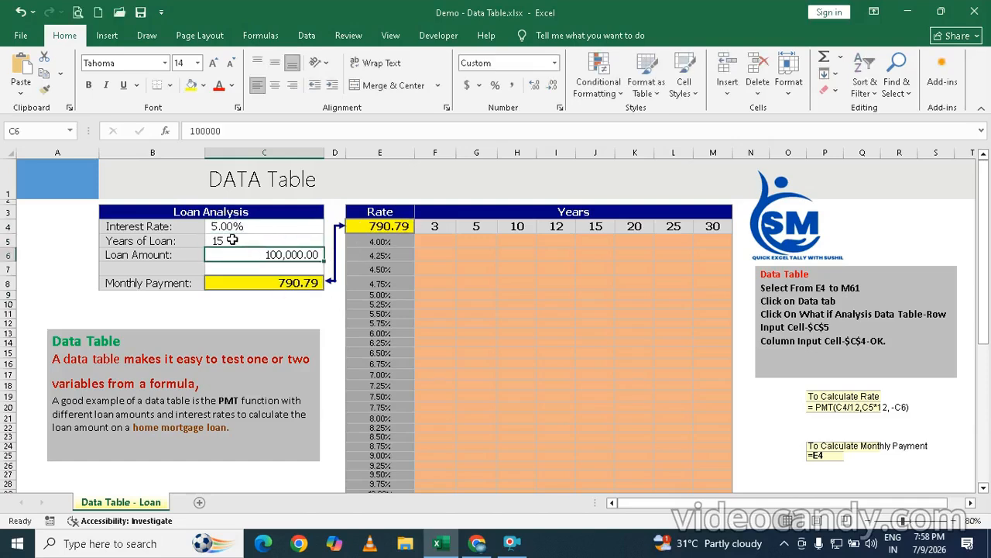
pyautogui.hotkey('ctrl', 'z')
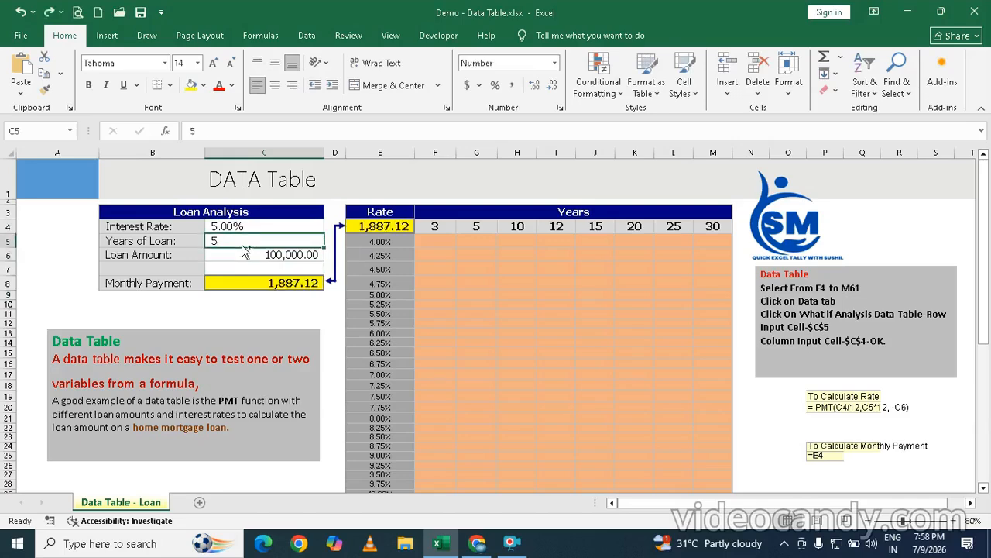
pyautogui.hotkey('ctrl', 'z')
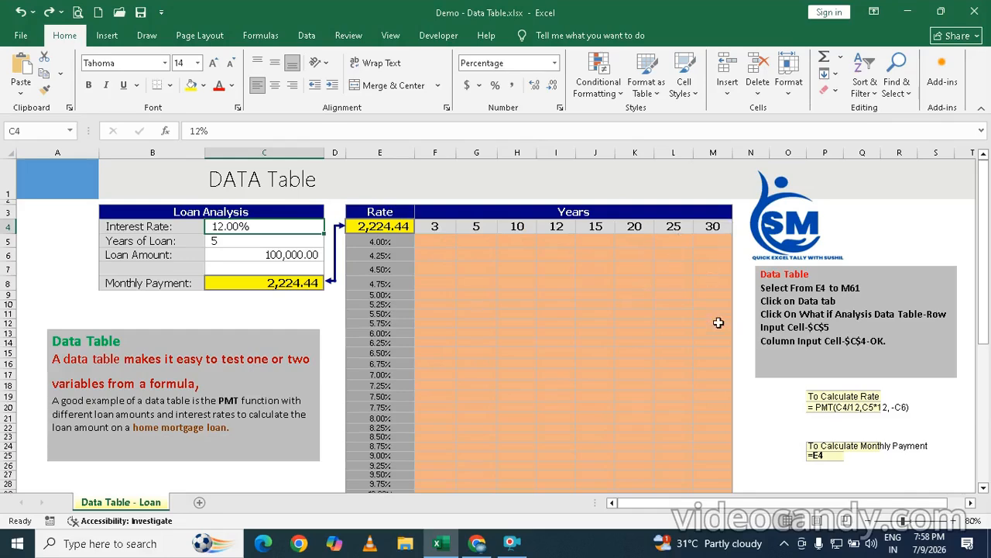
# Step: Select the whole rate and years grid from E4 to M61, including the formula cell and both headings of values
pyautogui.scroll(-5, 354, 266)
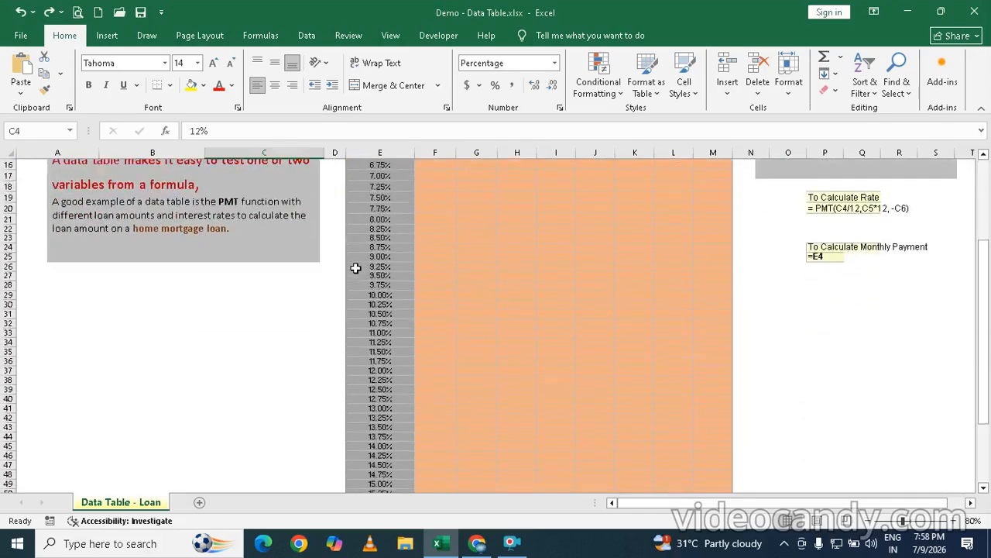
pyautogui.scroll(-3, 355, 267)
pyautogui.scroll(7, 355, 267)
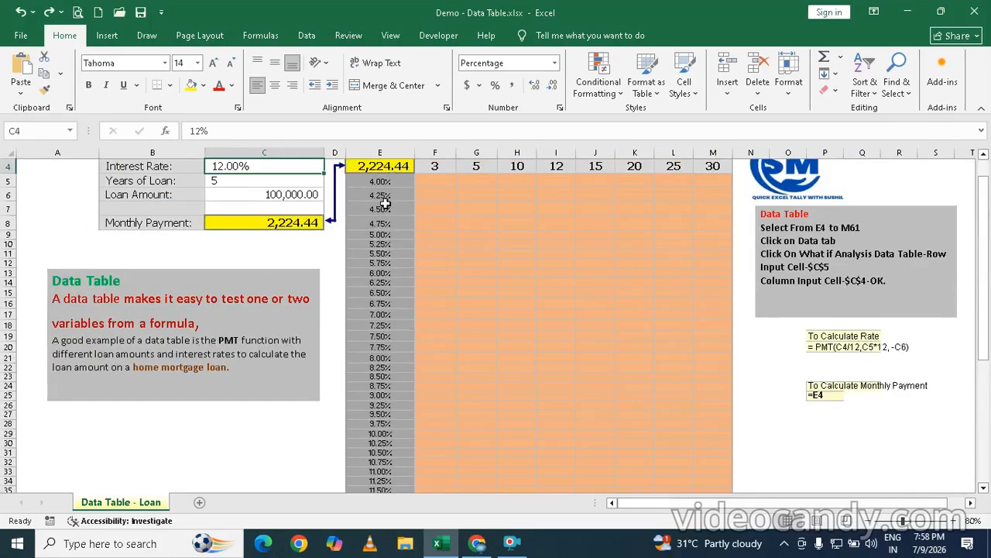
pyautogui.scroll(-9, 385, 203)
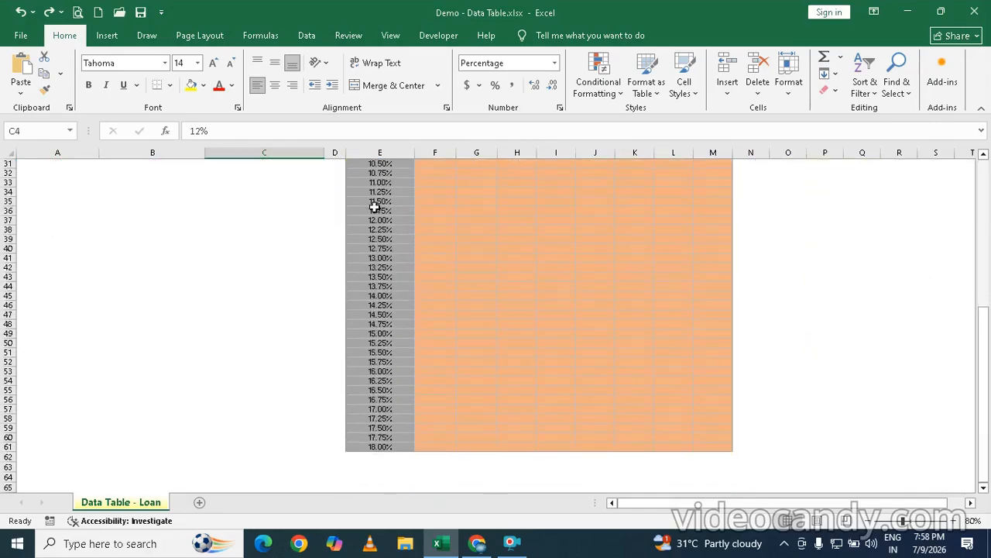
pyautogui.scroll(10, 375, 207)
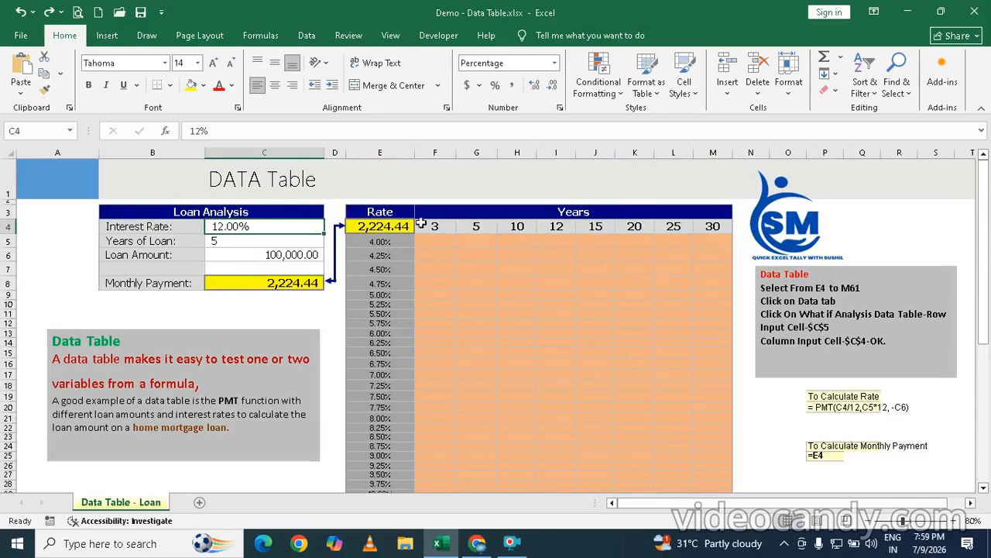
pyautogui.click(358, 226)
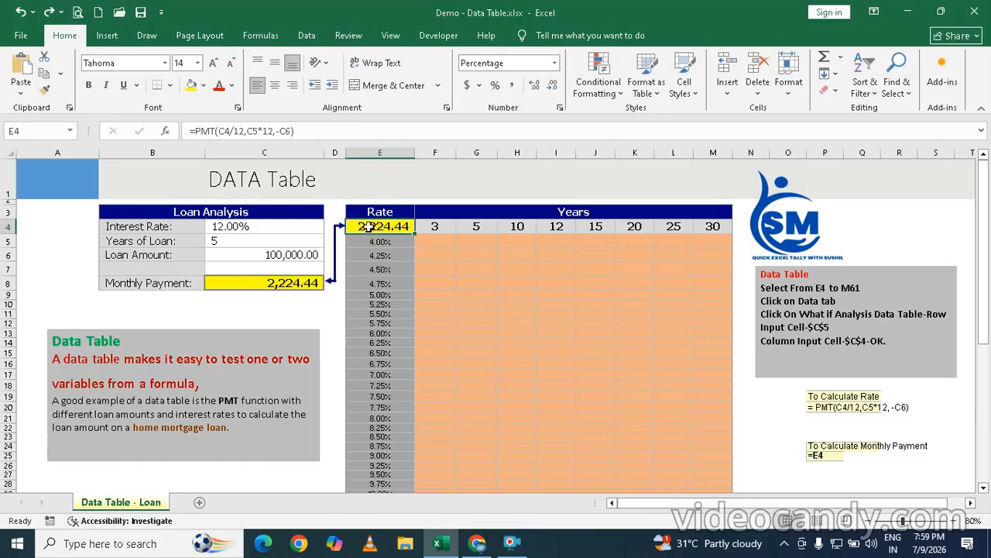
pyautogui.moveTo(368, 226); pyautogui.dragTo(700, 465)
pyautogui.scroll(5, 699, 457)
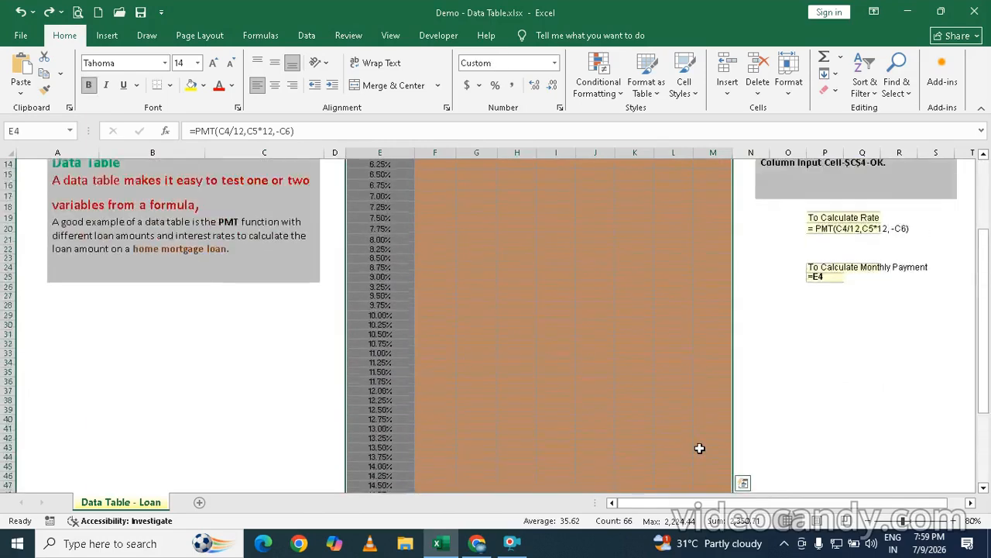
pyautogui.scroll(4, 699, 448)
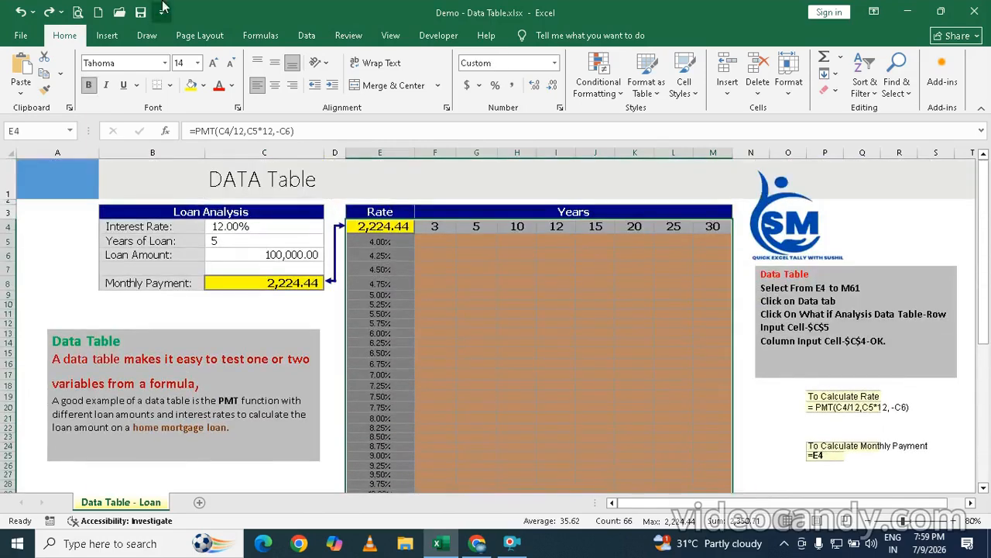
# Step: Create a What-If data table on the selected range with row input cell $C$5 and column input cell $C$4
pyautogui.click(304, 37)
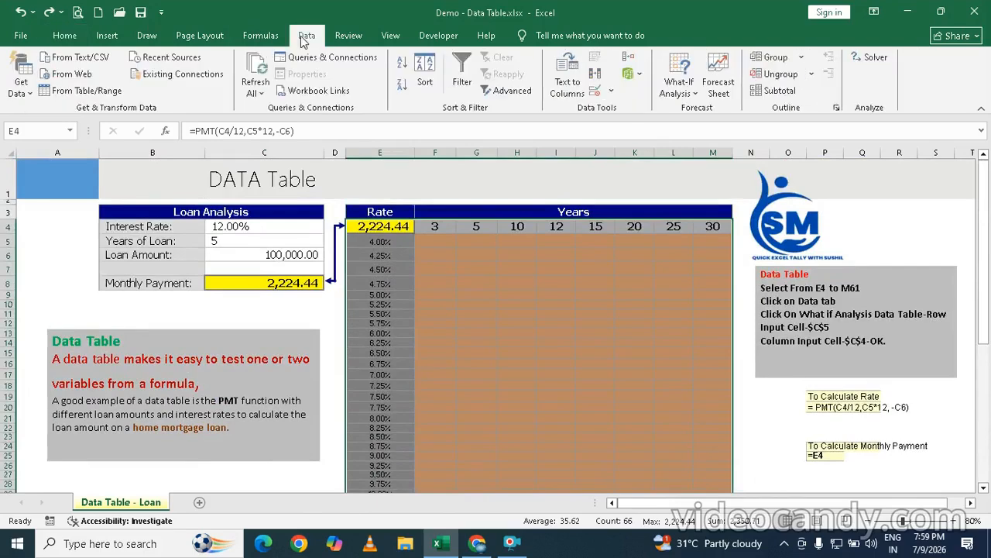
pyautogui.click(680, 88)
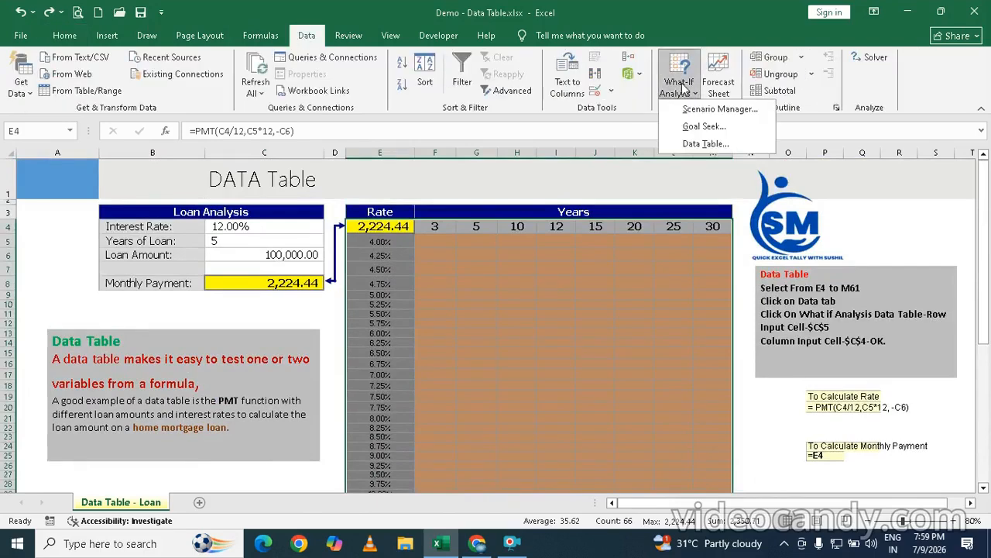
pyautogui.click(697, 146)
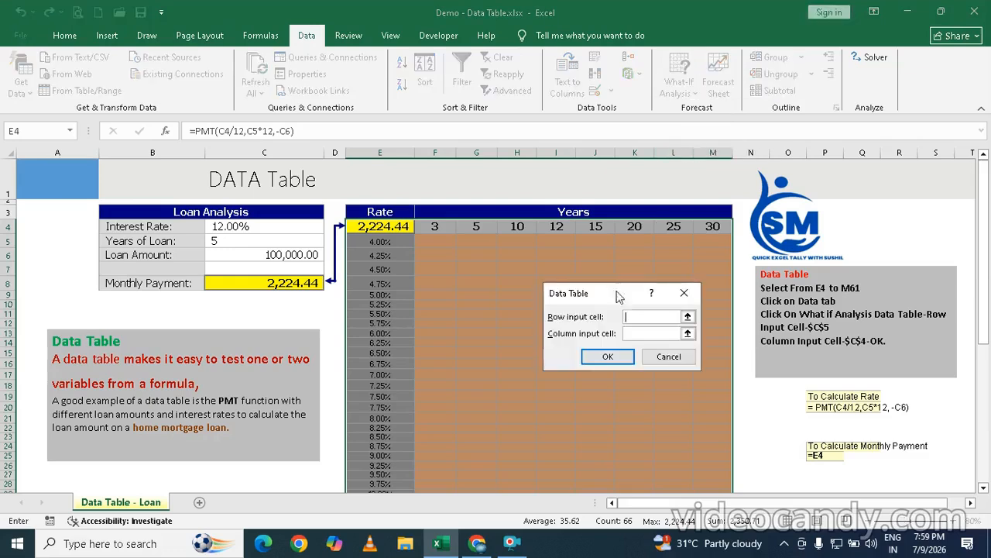
pyautogui.moveTo(583, 299); pyautogui.dragTo(622, 262)
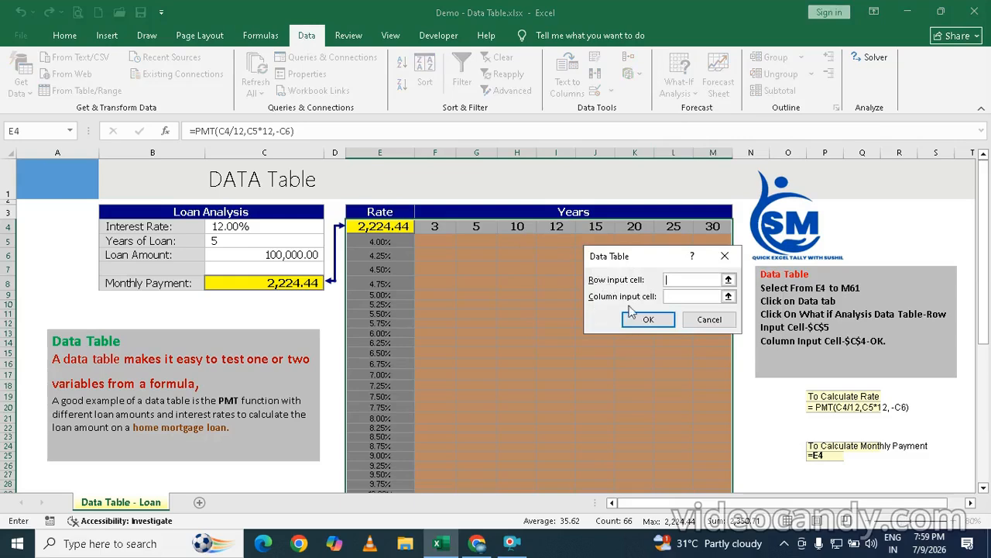
pyautogui.click(219, 243)
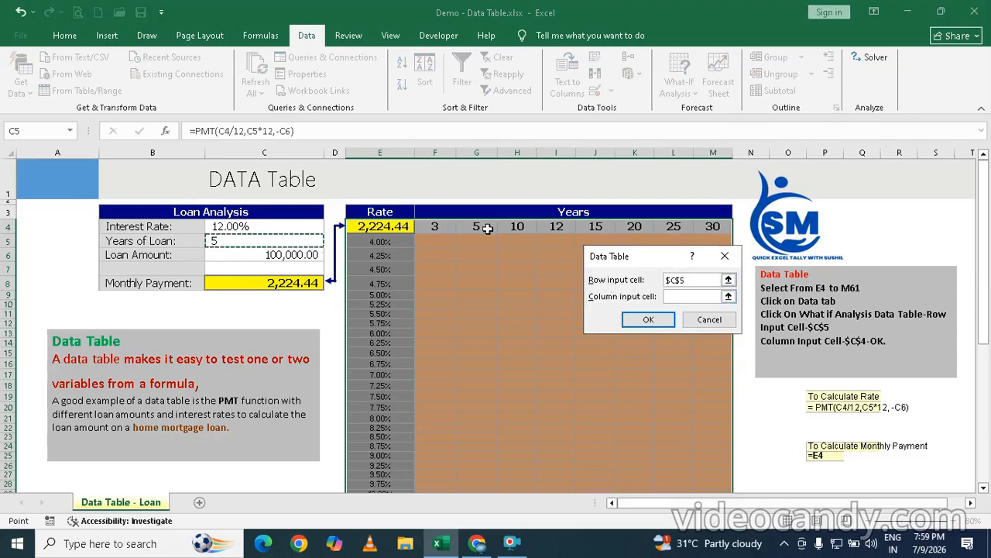
pyautogui.click(685, 297)
pyautogui.click(680, 302)
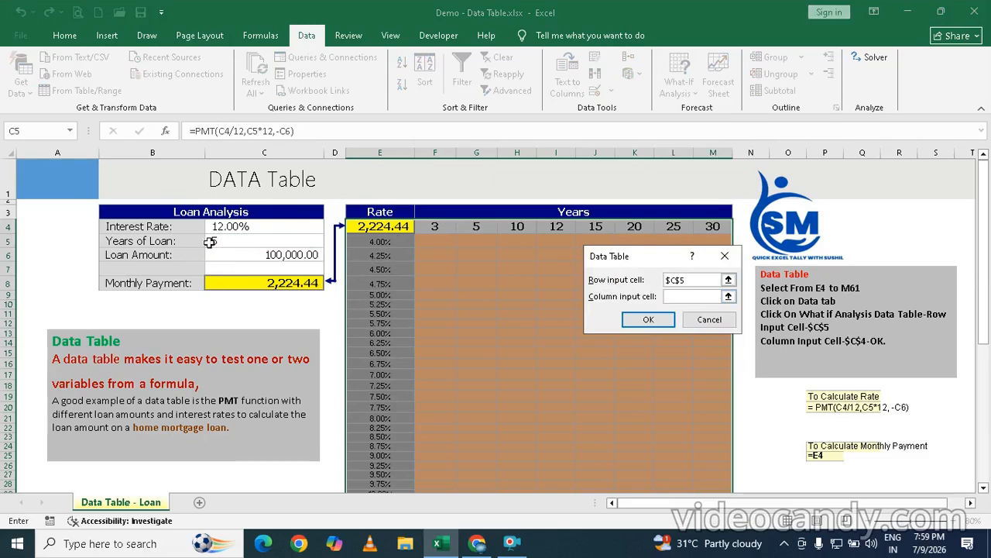
pyautogui.click(227, 226)
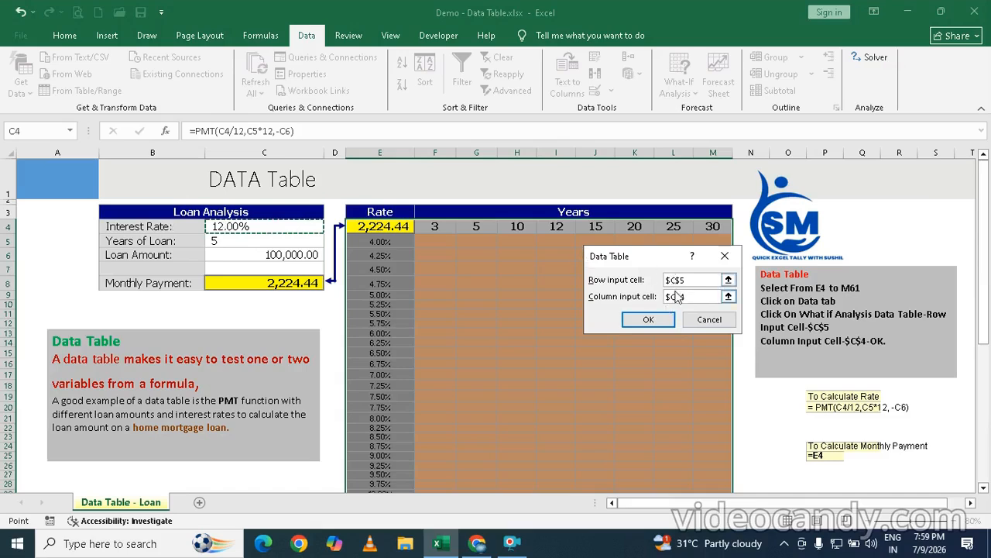
pyautogui.click(649, 319)
# Step: Freeze the panes at cell E5 so the Rate and Years headings stay in place above the payment table
pyautogui.scroll(-2, 513, 302)
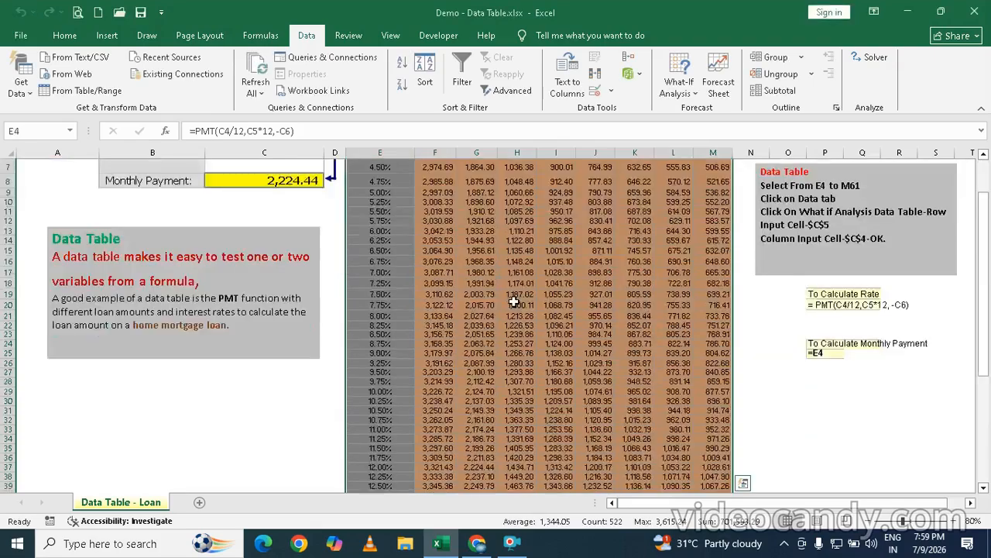
pyautogui.scroll(2, 514, 302)
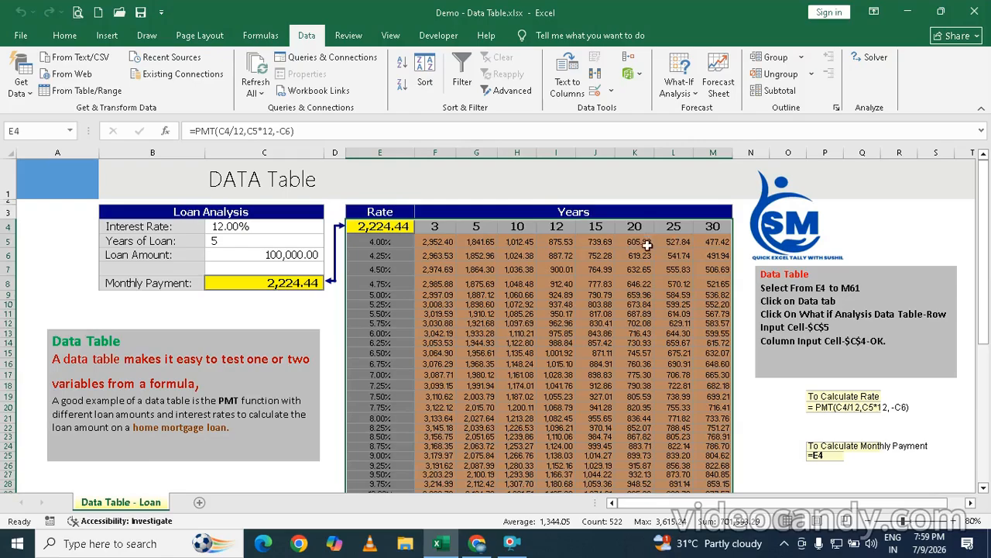
pyautogui.scroll(-6, 553, 291)
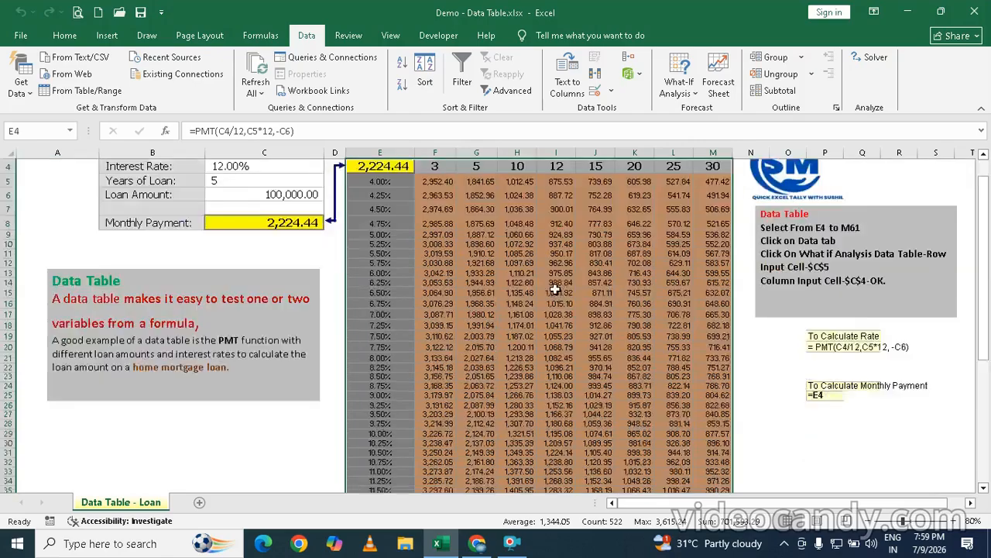
pyautogui.scroll(6, 553, 291)
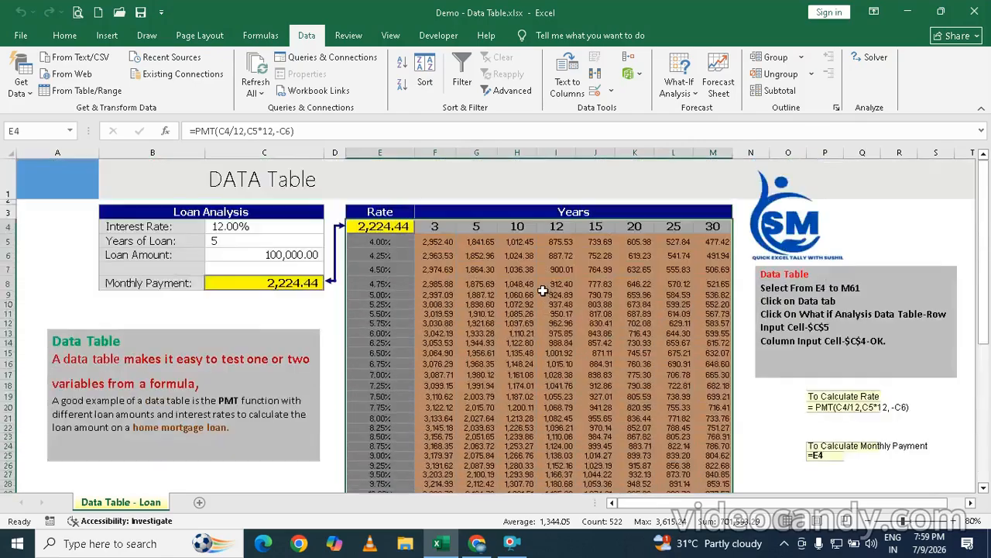
pyautogui.click(387, 242)
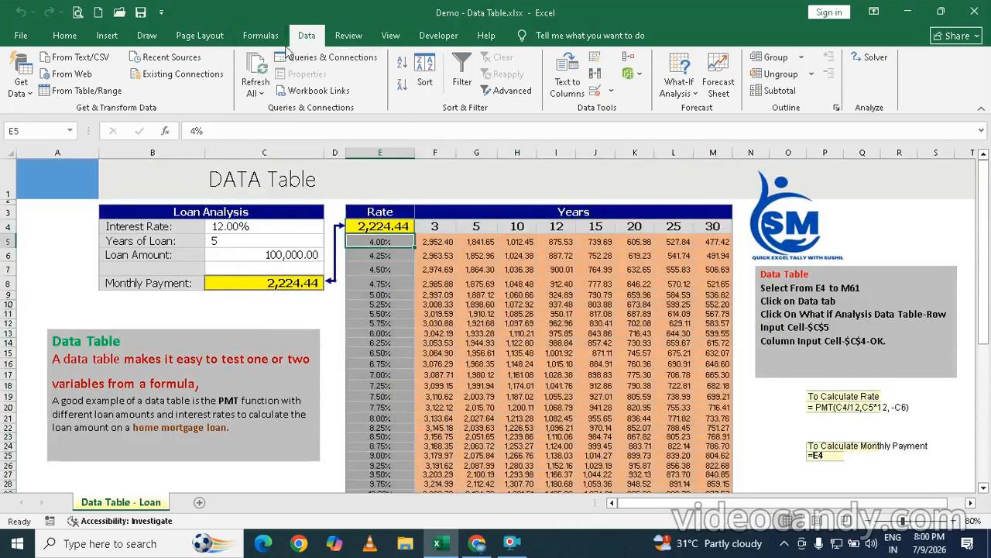
pyautogui.click(390, 36)
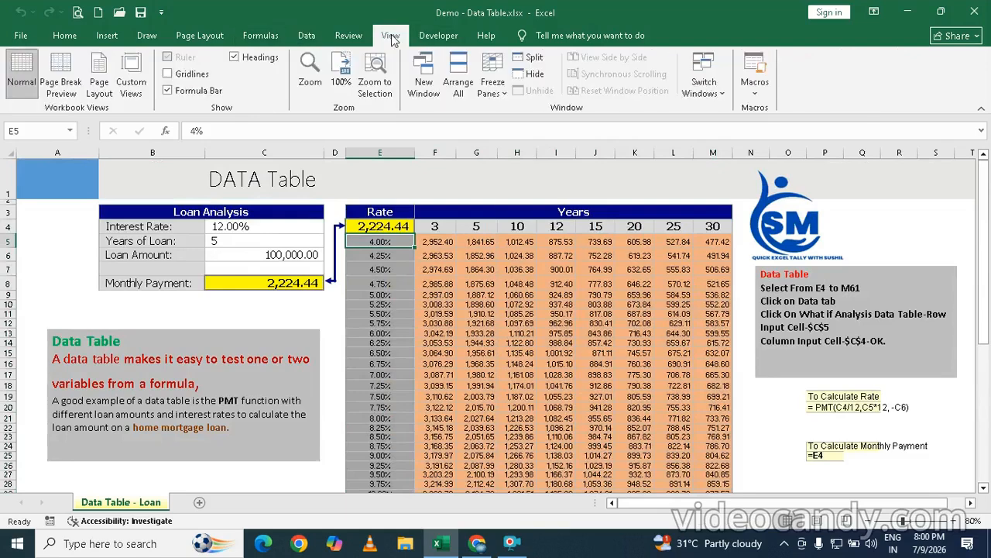
pyautogui.click(500, 86)
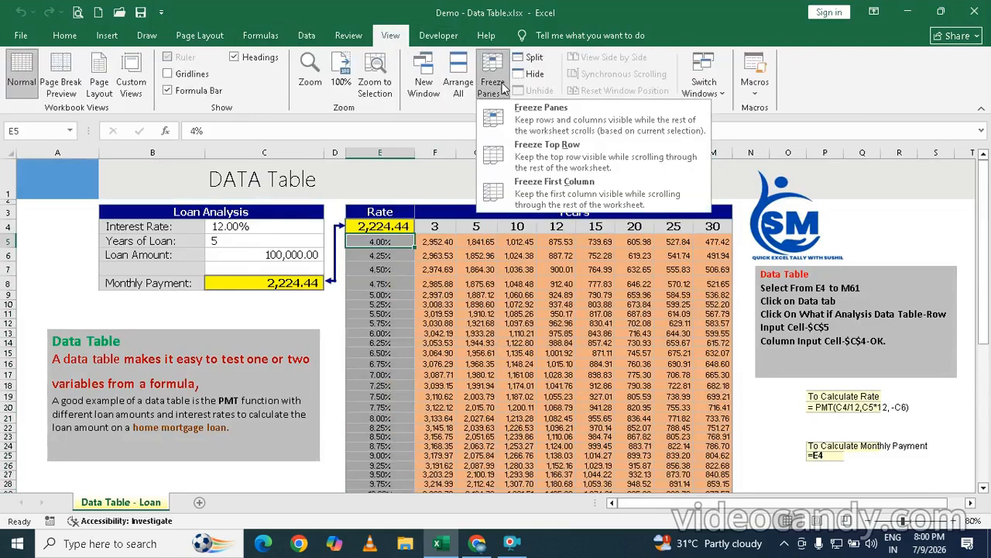
pyautogui.click(563, 120)
# Step: Review the monthly payments for the different interest rates and loan terms down to the 18.00% row
pyautogui.scroll(-10, 411, 283)
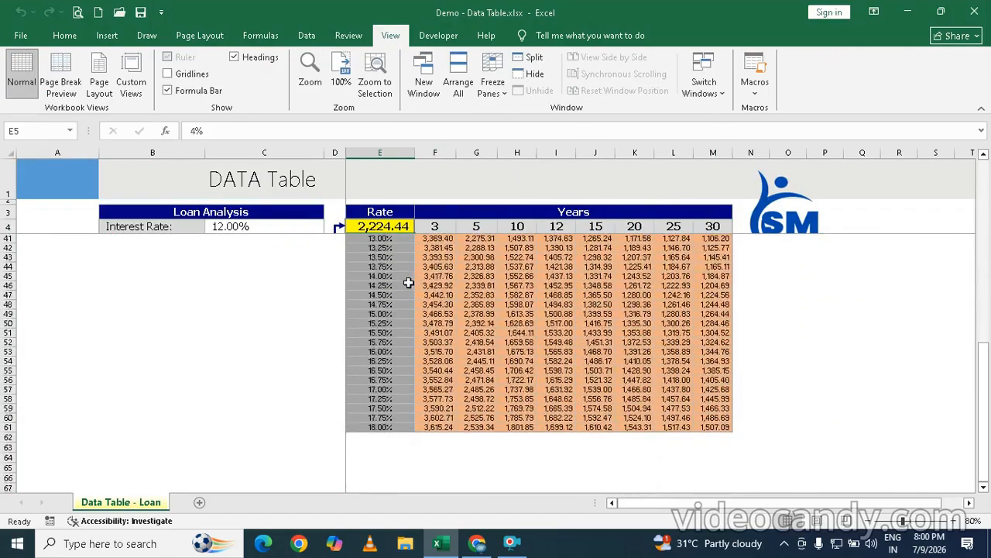
pyautogui.scroll(1, 410, 283)
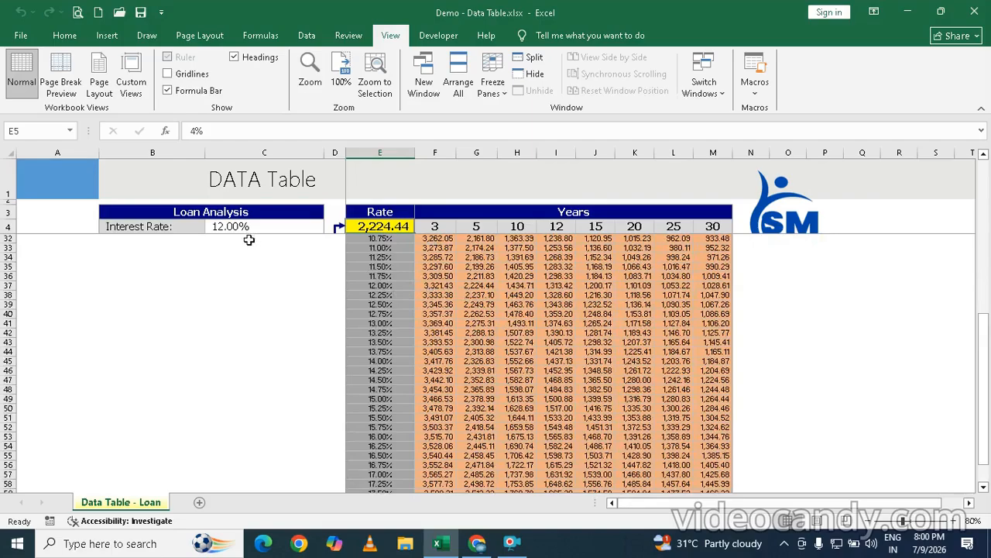
pyautogui.scroll(4, 248, 259)
pyautogui.scroll(5, 248, 260)
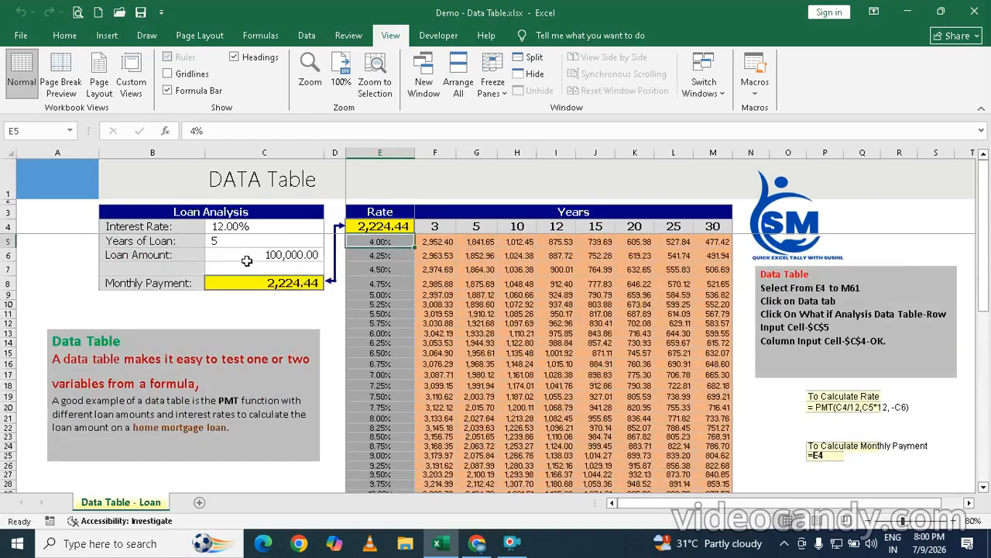
pyautogui.scroll(-6, 452, 294)
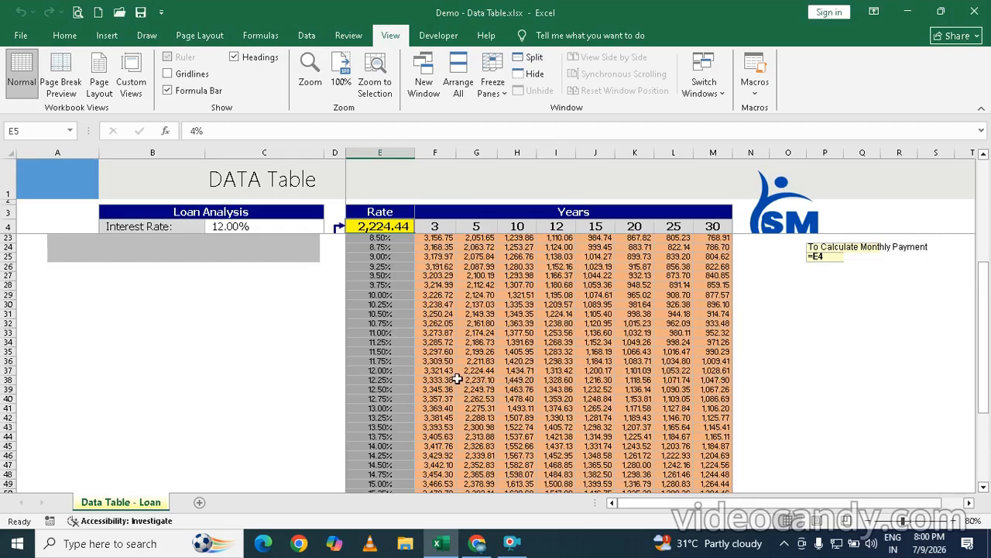
pyautogui.scroll(-5, 456, 378)
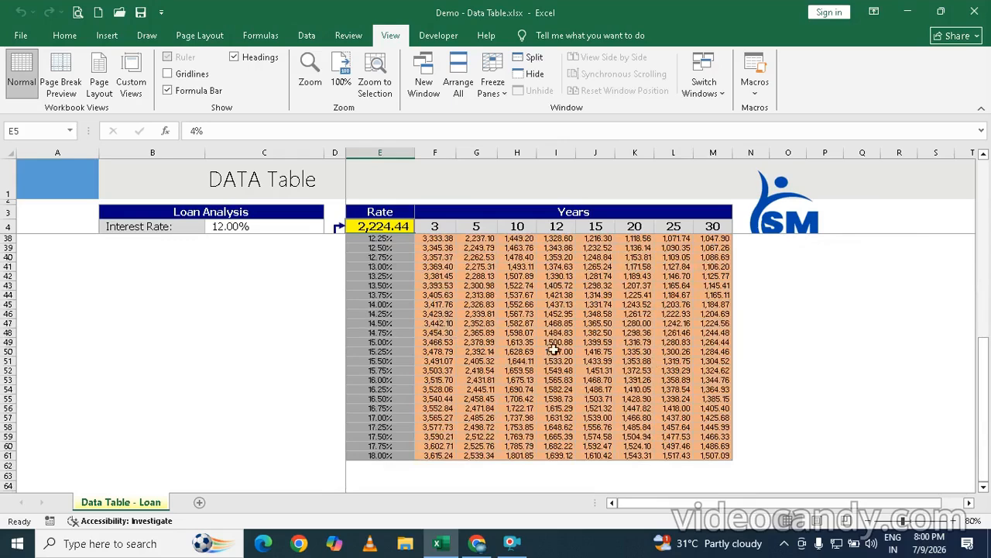
pyautogui.scroll(11, 628, 362)
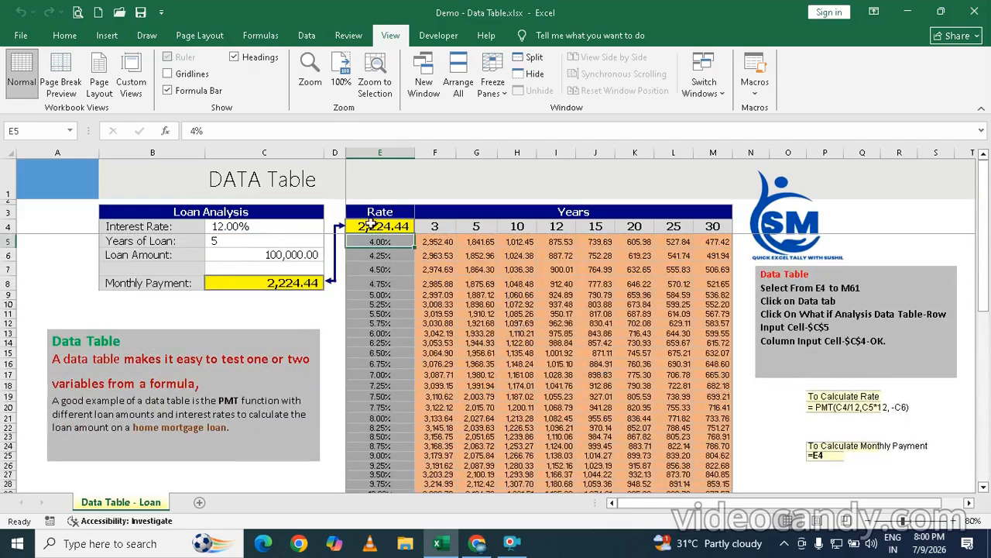
# Step: Clear the data table results in F5:M61 and undo the deletion
pyautogui.moveTo(370, 225); pyautogui.dragTo(674, 458)
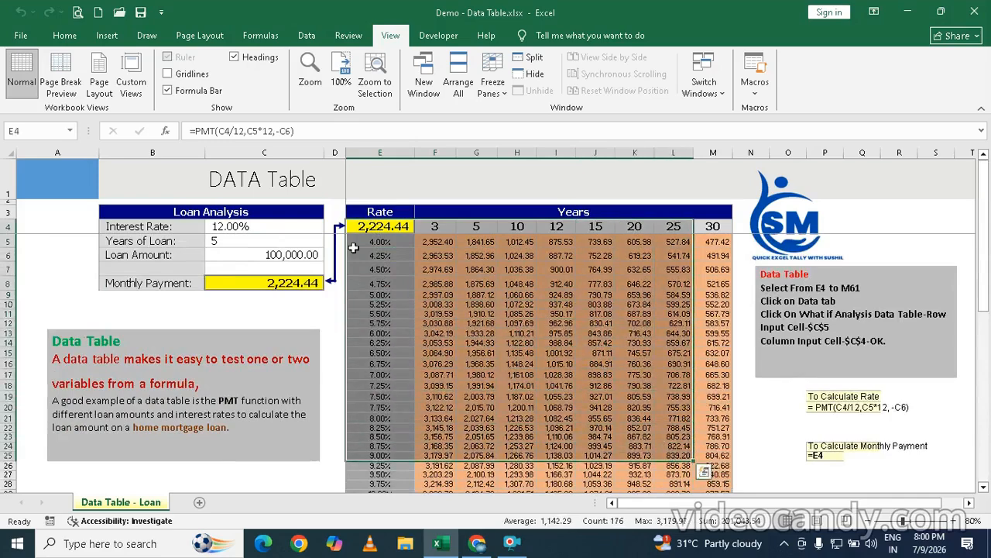
pyautogui.moveTo(435, 241); pyautogui.dragTo(714, 465)
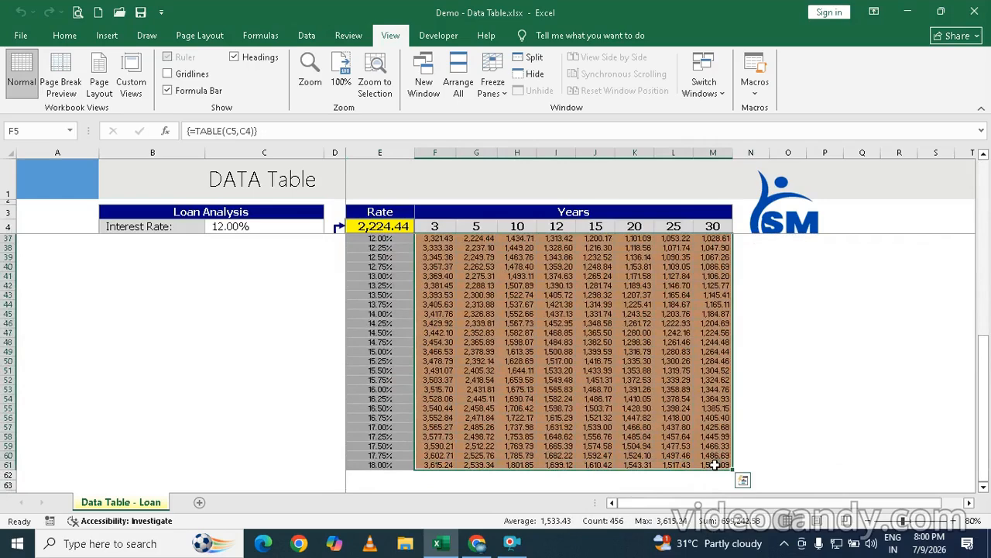
pyautogui.press('Delete')
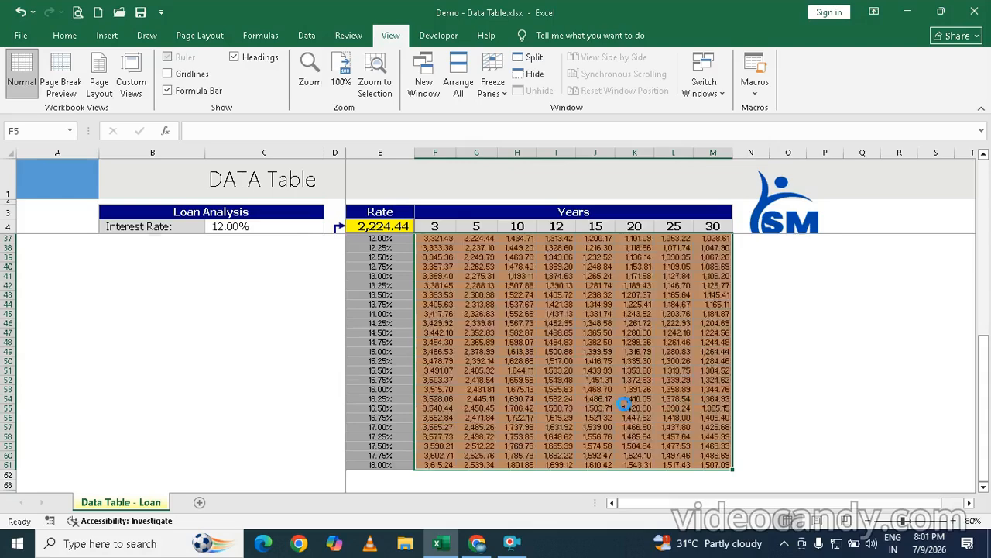
pyautogui.click(578, 306)
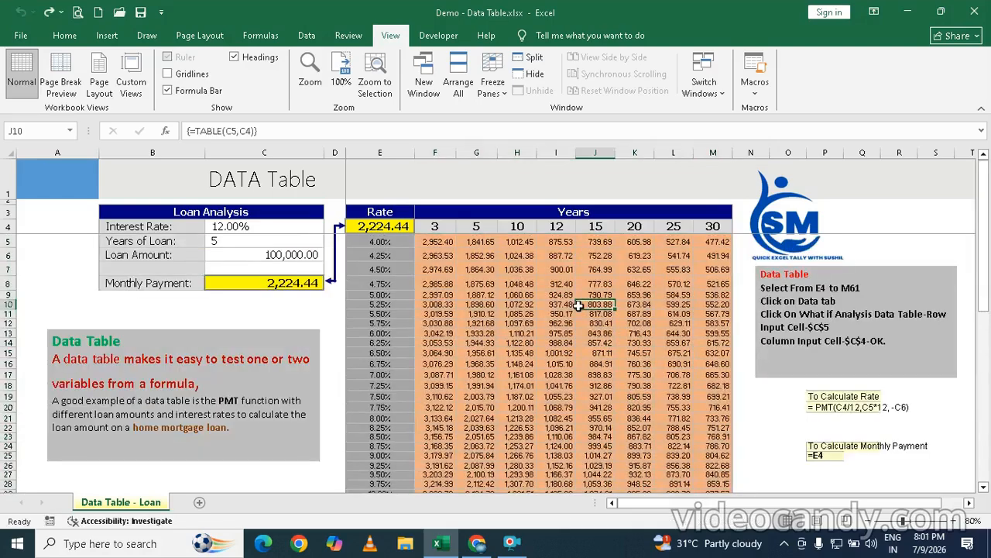